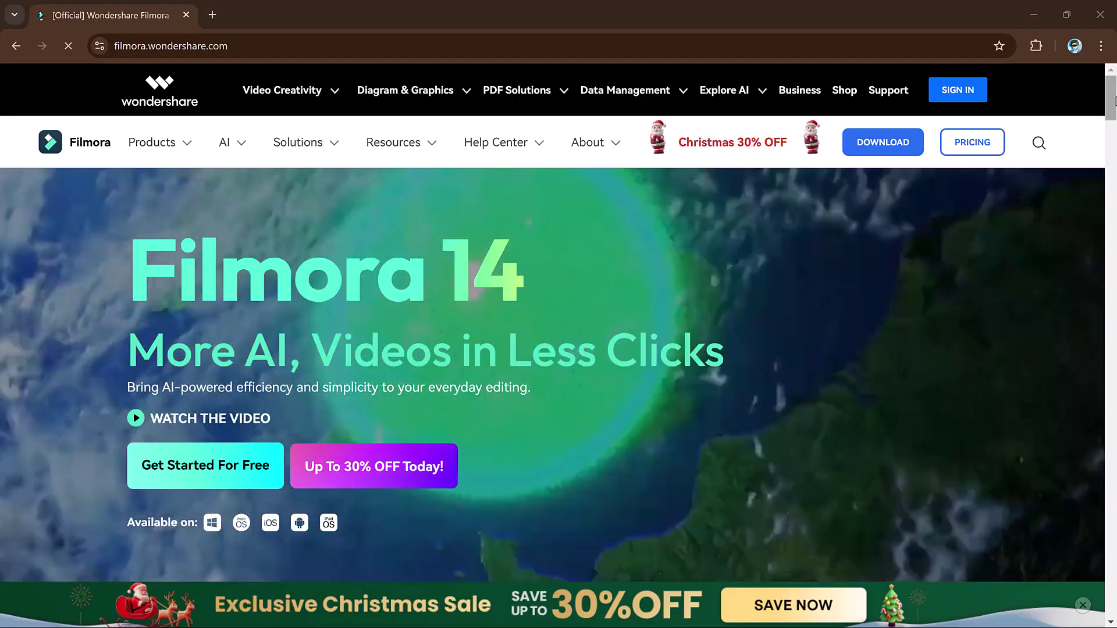
pyautogui.scroll(-10, 559, 349)
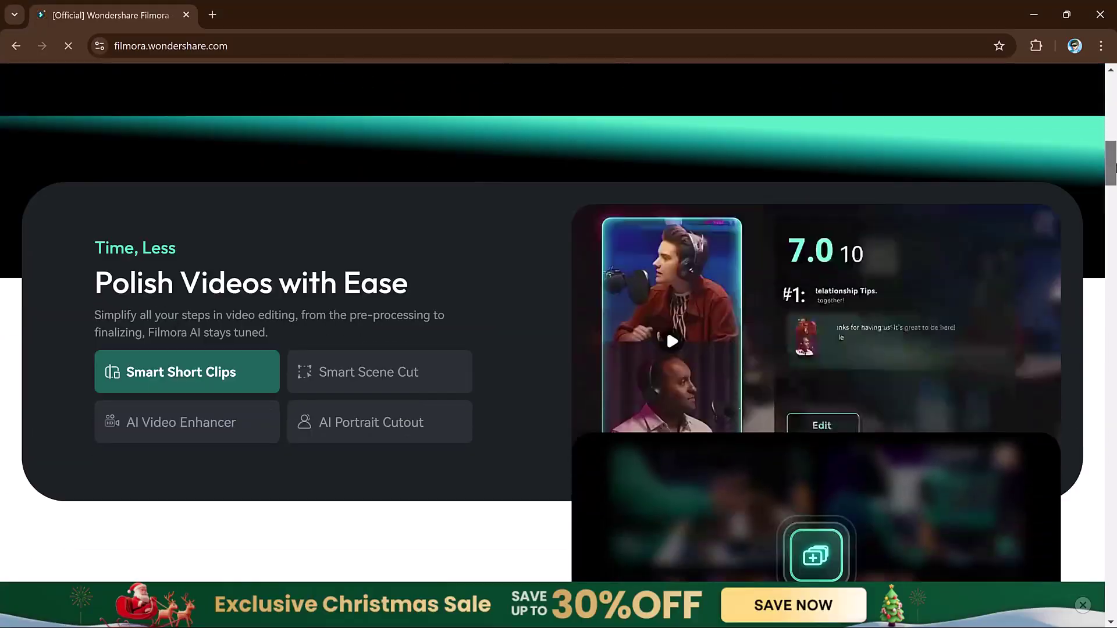
pyautogui.scroll(-4, 558, 349)
pyautogui.scroll(-4, 558, 349)
pyautogui.scroll(-4, 558, 349)
pyautogui.scroll(-2, 559, 349)
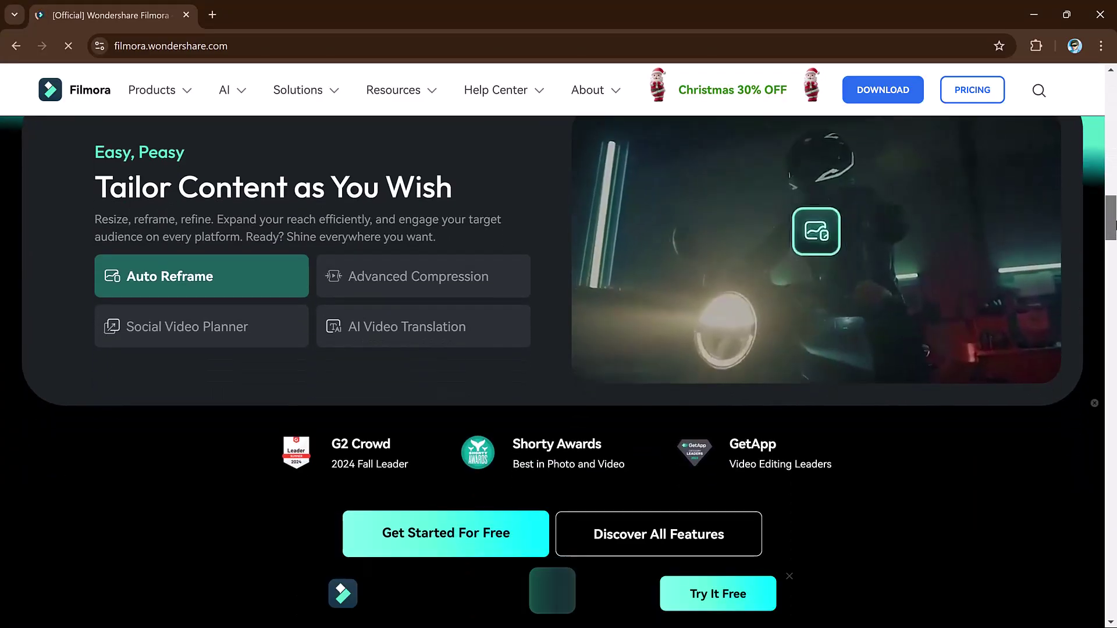
pyautogui.scroll(-3, 560, 349)
pyautogui.scroll(-2, 558, 350)
pyautogui.scroll(-3, 559, 350)
pyautogui.scroll(-3, 558, 349)
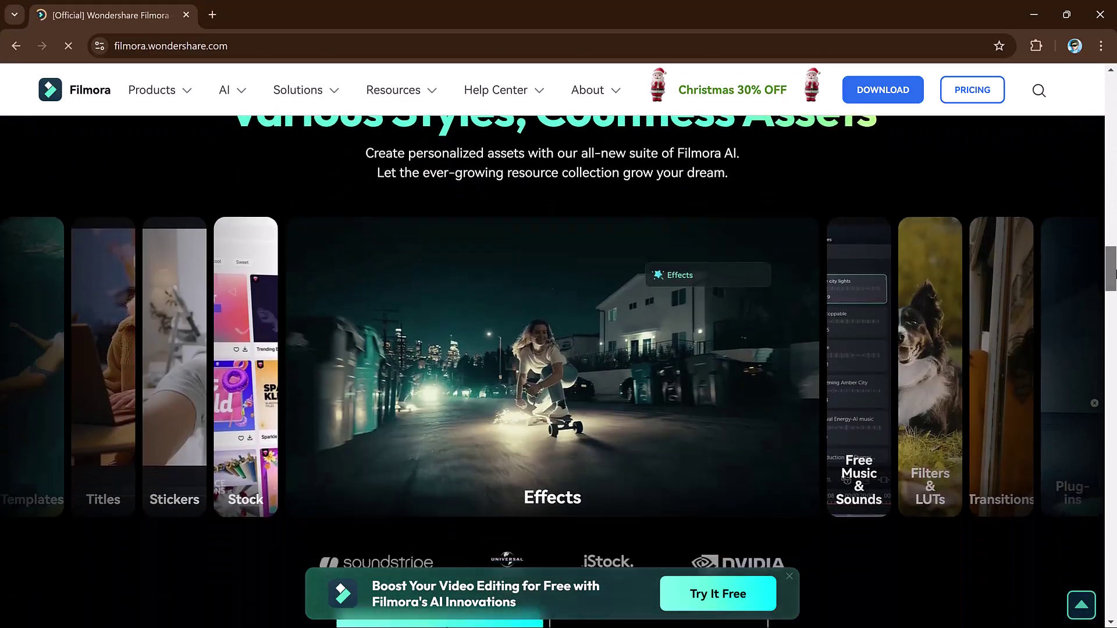
pyautogui.scroll(-4, 559, 350)
pyautogui.scroll(-4, 559, 349)
pyautogui.scroll(-3, 559, 350)
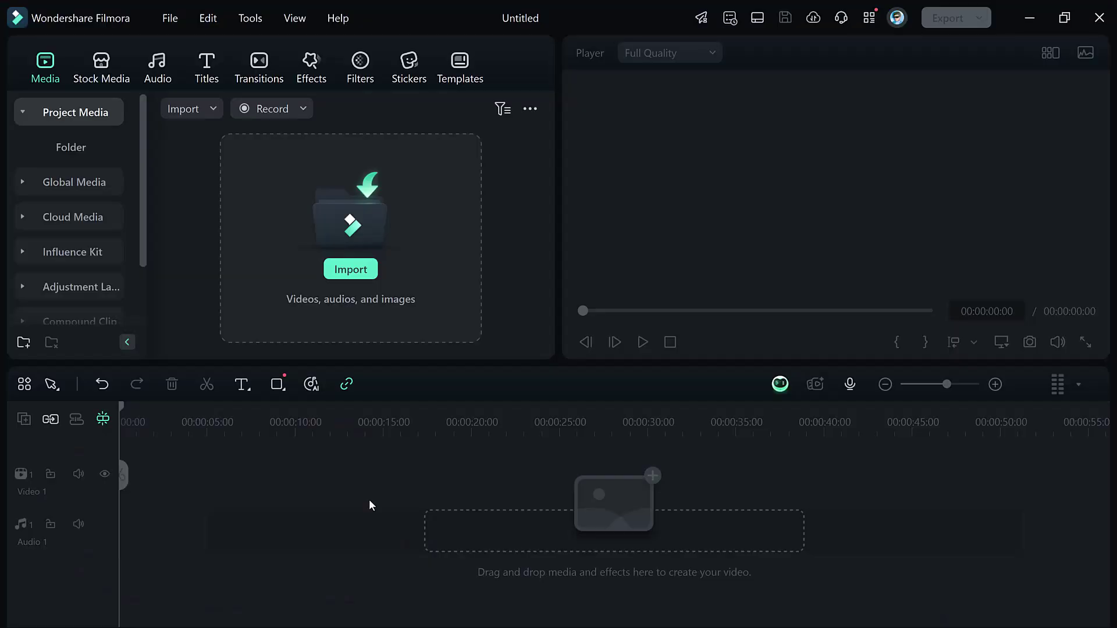
# Browse the Stock Media and Audio libraries, then return to the project Media panel.
pyautogui.click(102, 62)
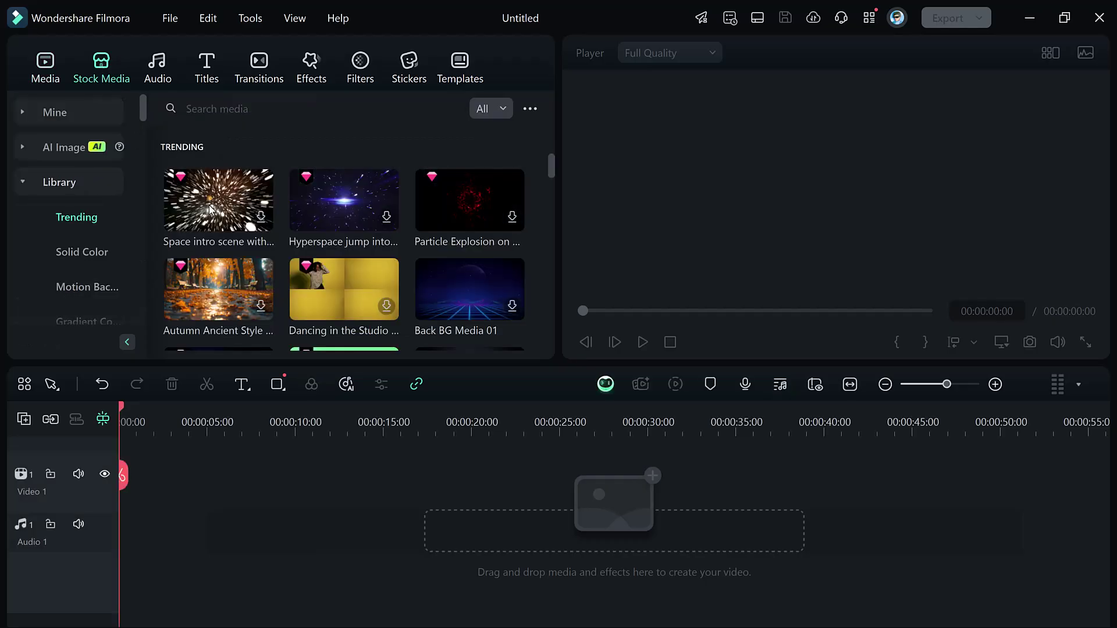
pyautogui.scroll(-1, 212, 207)
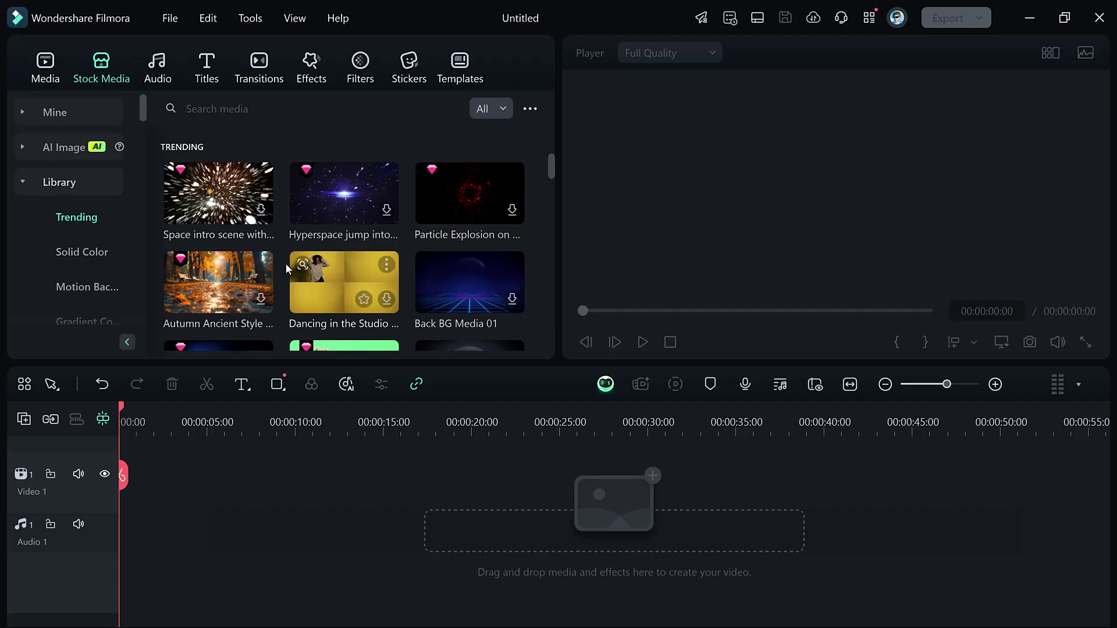
pyautogui.click(171, 59)
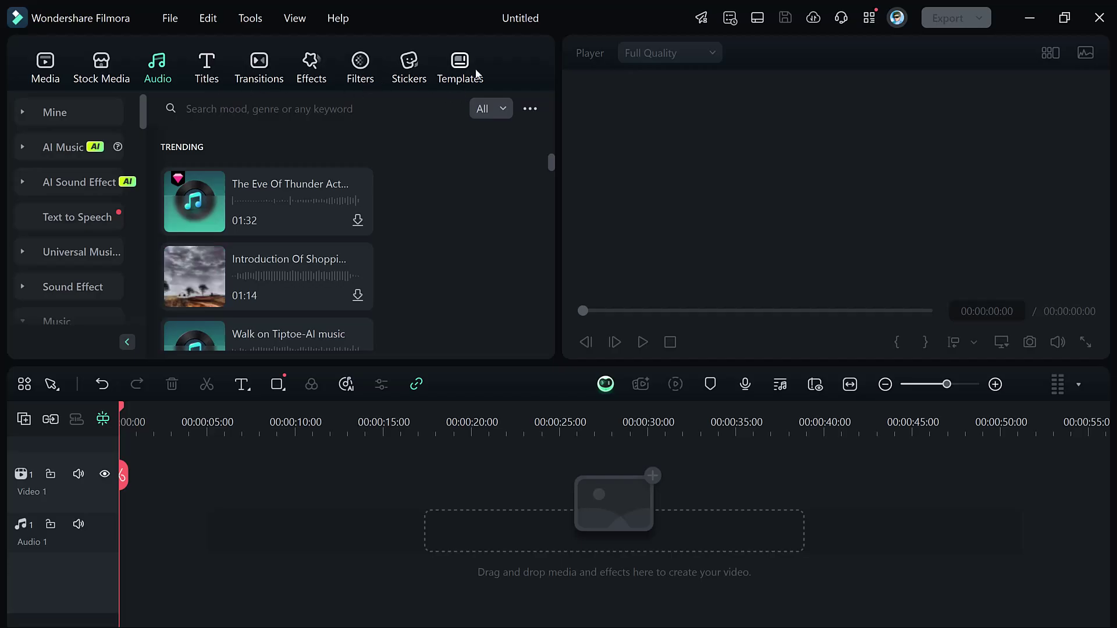
pyautogui.click(39, 66)
pyautogui.scroll(-1, 65, 220)
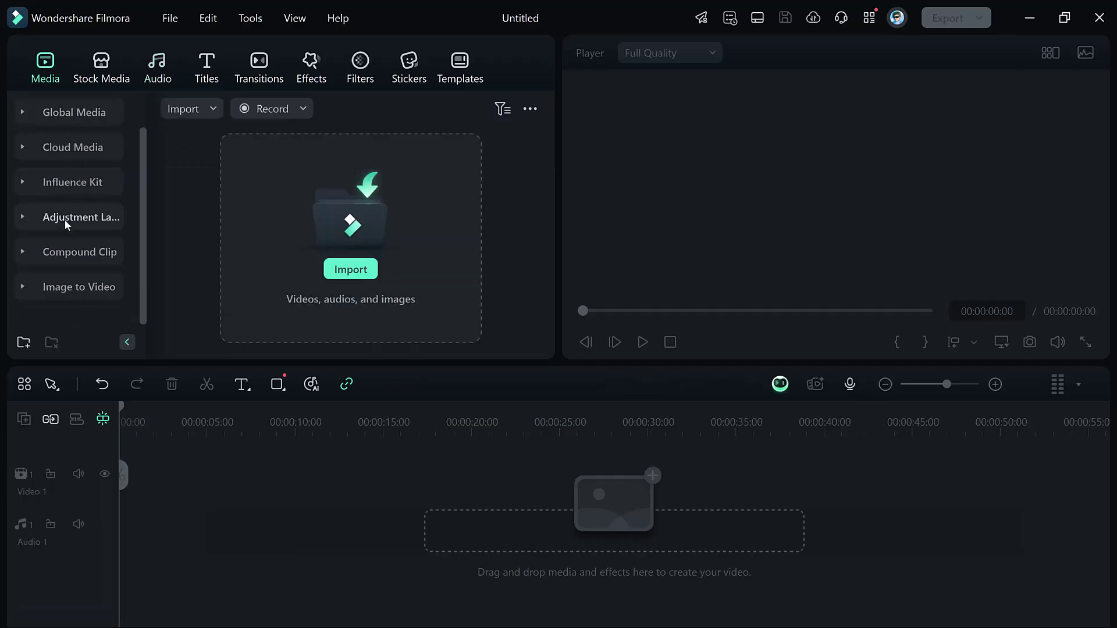
# Start the Hug Your Love Image to Video template with the couple photo uploaded.
pyautogui.click(70, 291)
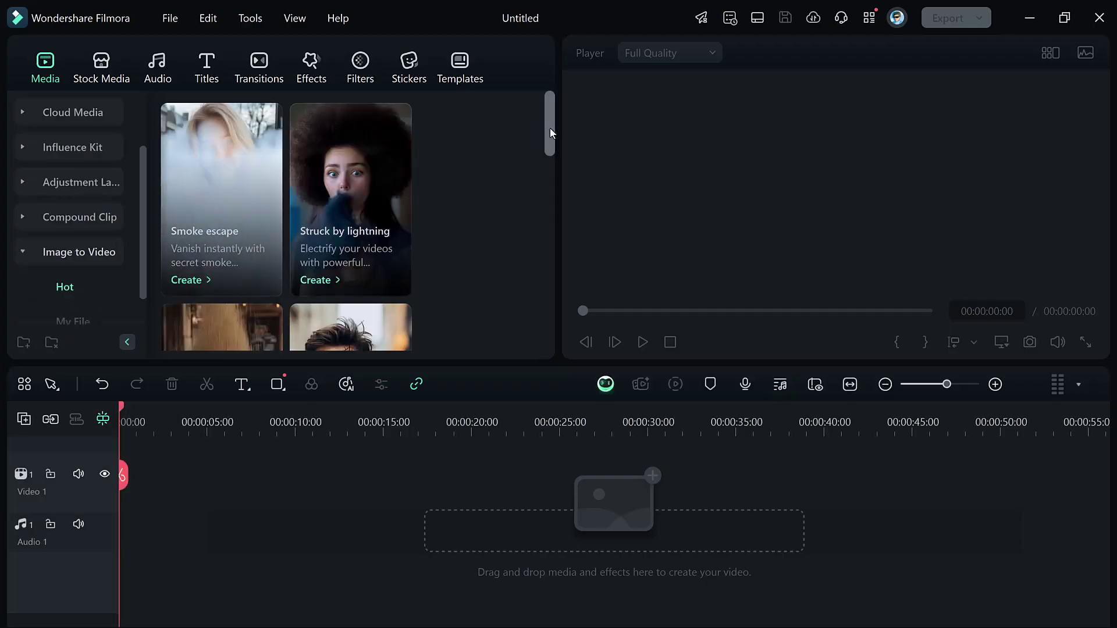
pyautogui.moveTo(550, 127); pyautogui.dragTo(547, 160)
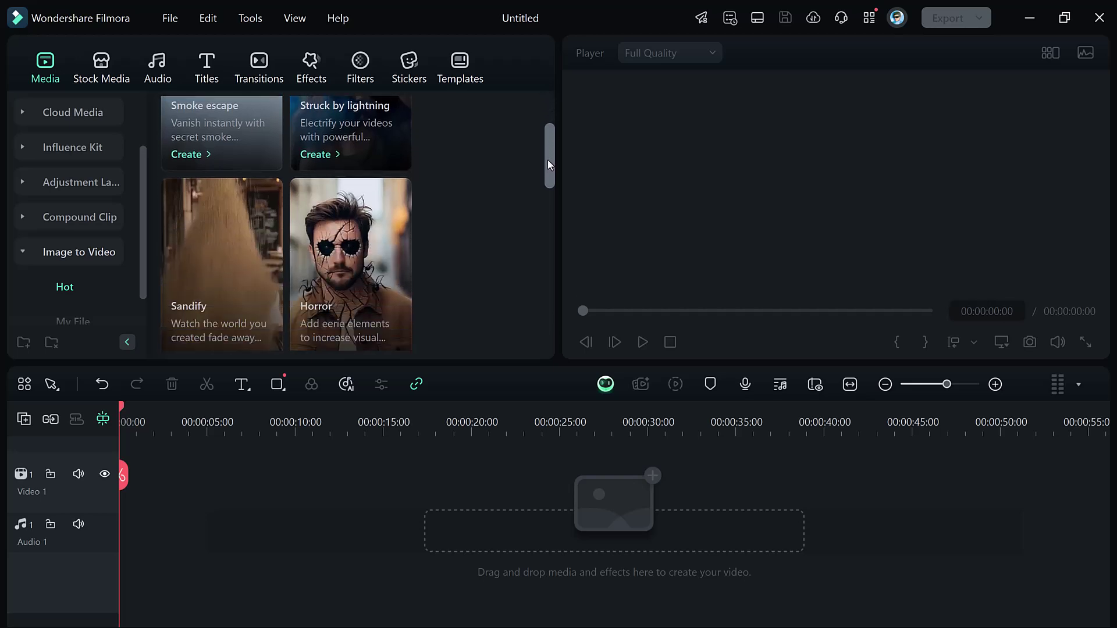
pyautogui.moveTo(548, 159); pyautogui.dragTo(547, 166)
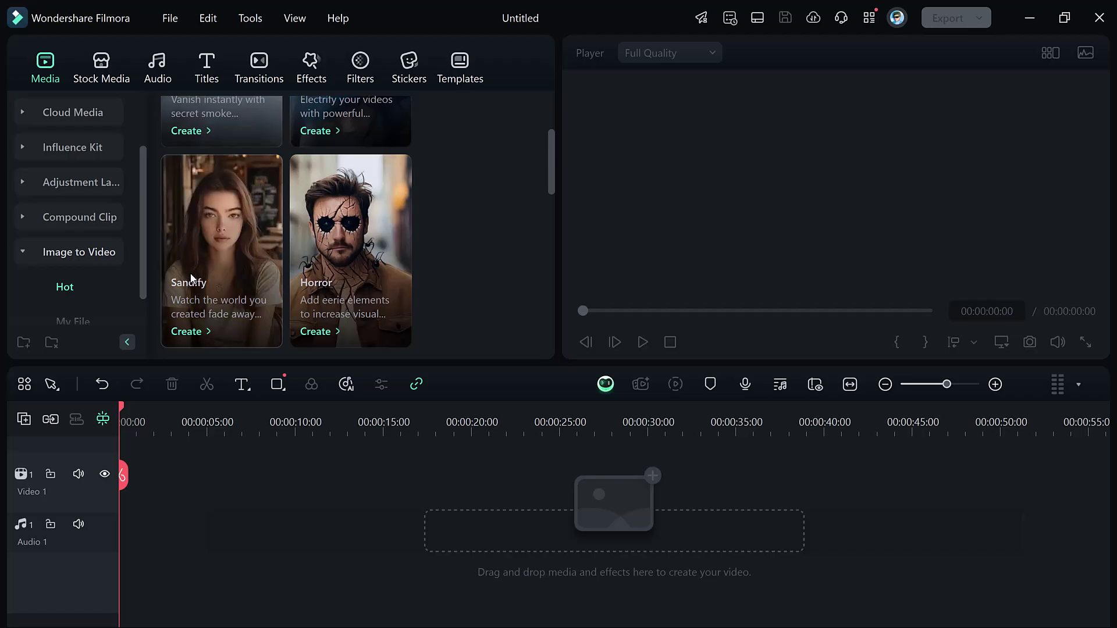
pyautogui.moveTo(222, 251)
pyautogui.scroll(-3, 229, 292)
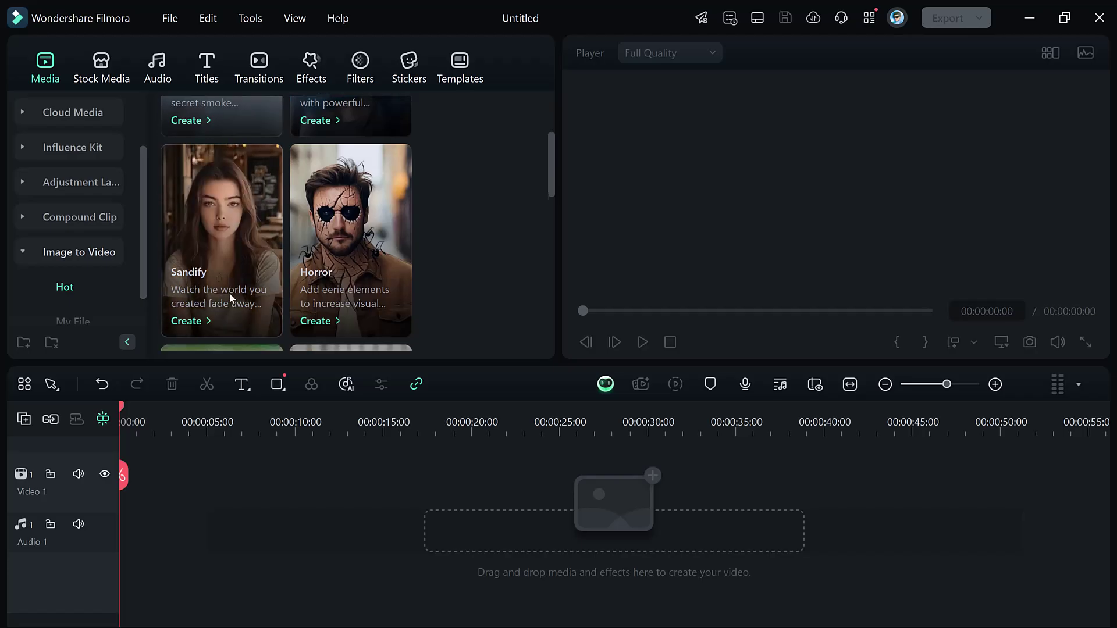
pyautogui.scroll(-3, 229, 292)
pyautogui.scroll(-3, 267, 266)
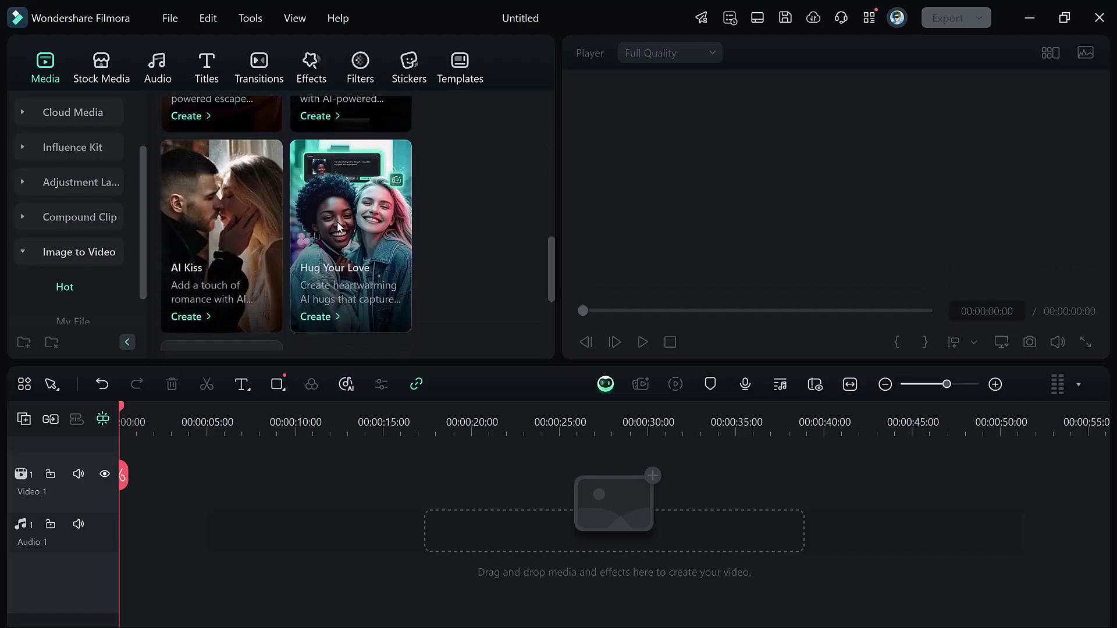
pyautogui.moveTo(350, 236)
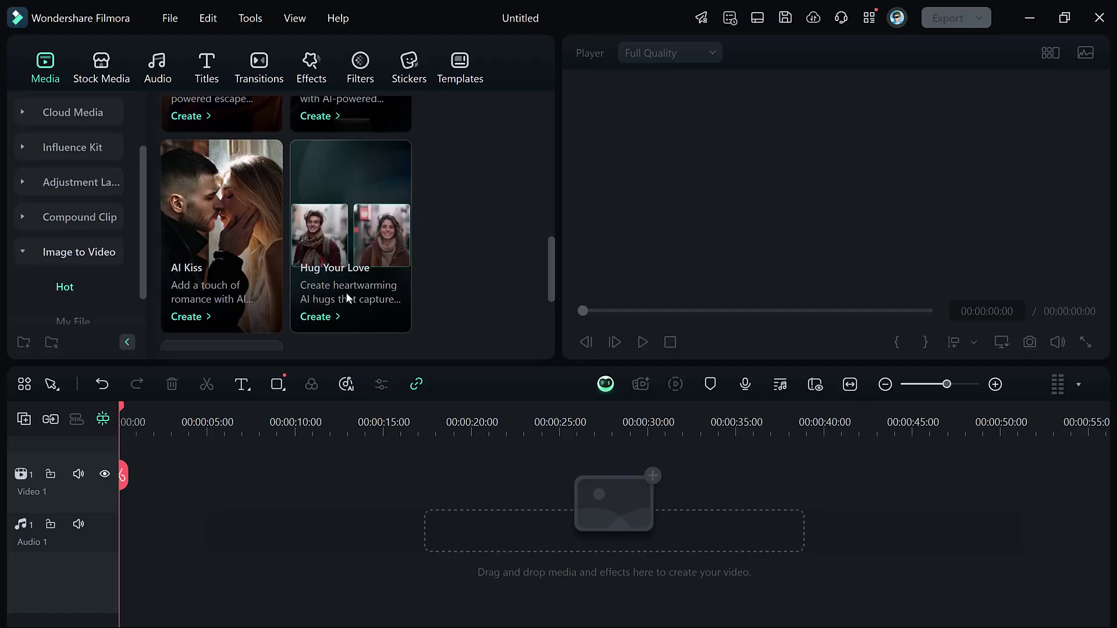
pyautogui.click(320, 317)
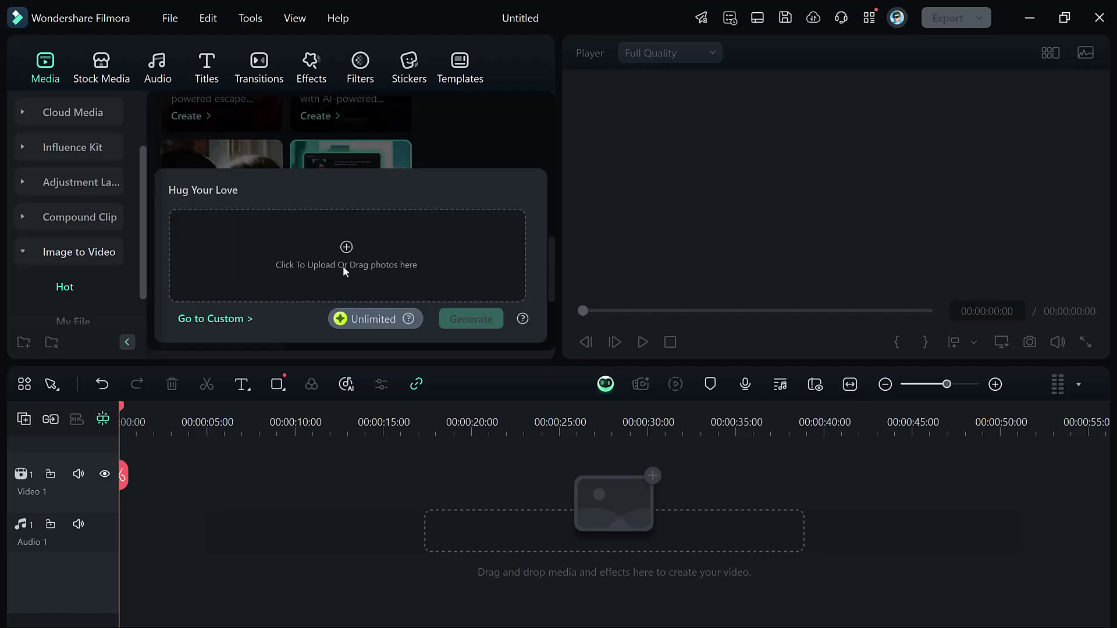
pyautogui.click(343, 266)
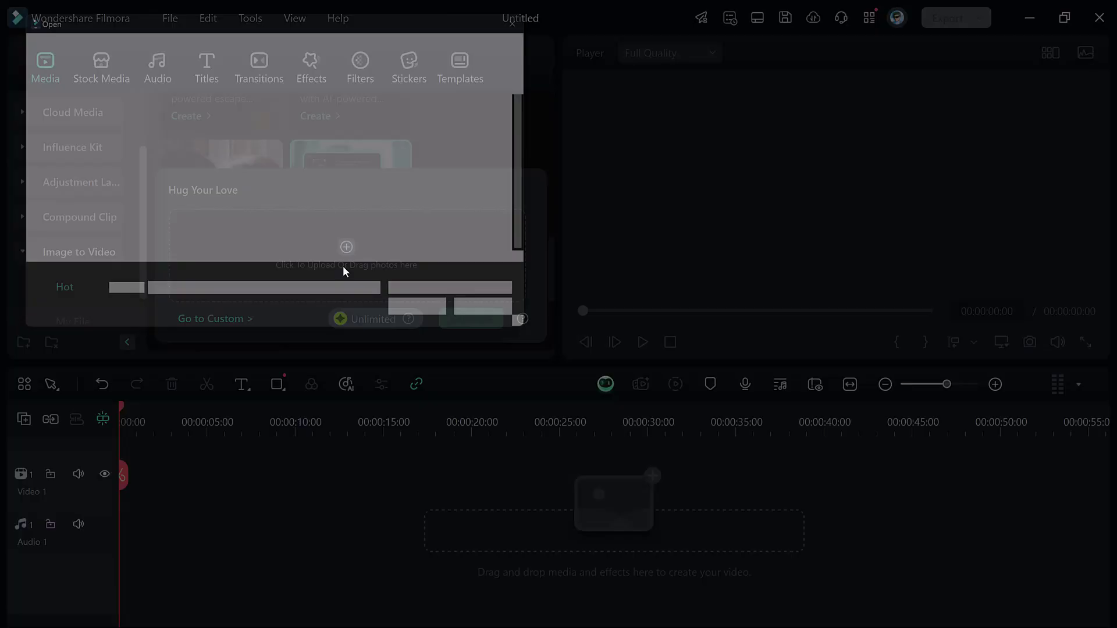
pyautogui.doubleClick(327, 129)
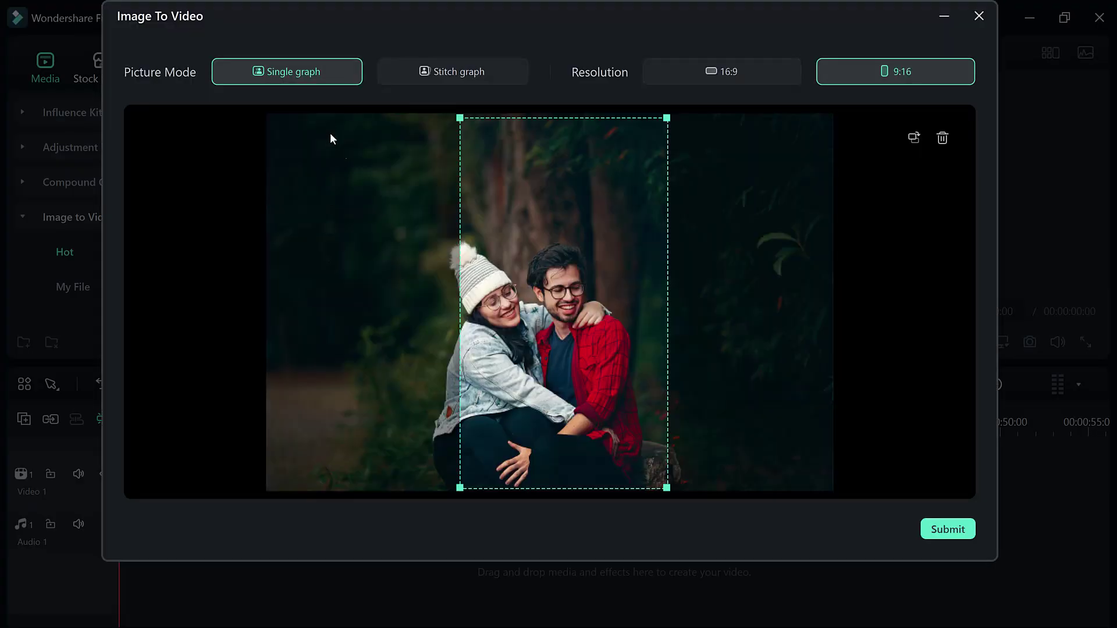
# Crop the woodland couple photo to a 16:9 frame and submit it to Hug Your Love.
pyautogui.moveTo(487, 217); pyautogui.dragTo(447, 241)
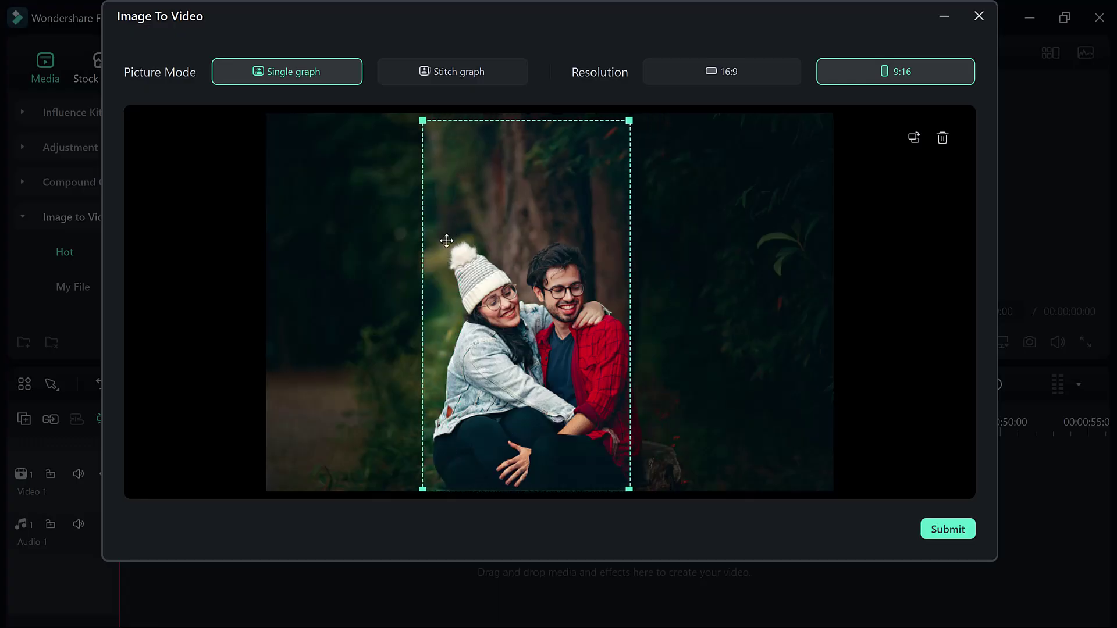
pyautogui.click(676, 72)
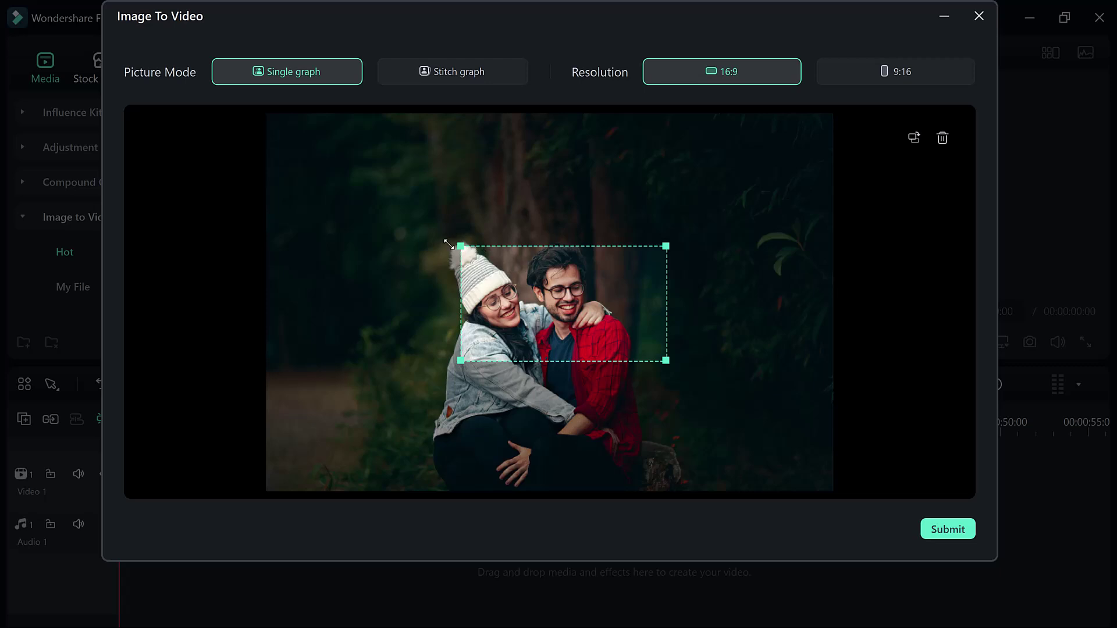
pyautogui.moveTo(461, 247); pyautogui.dragTo(241, 148)
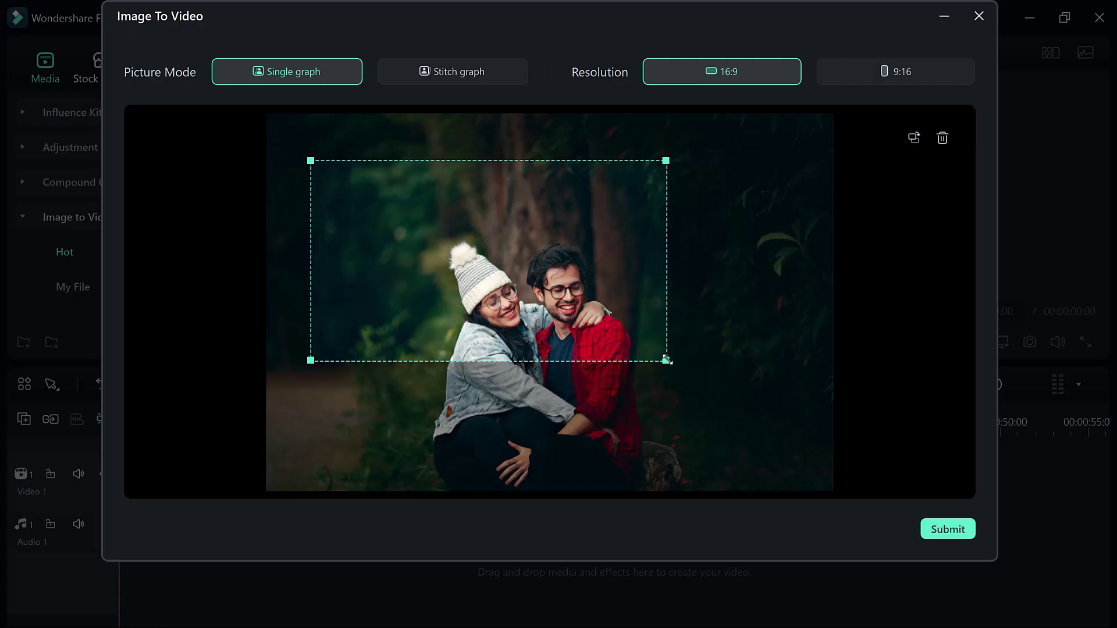
pyautogui.moveTo(668, 359); pyautogui.dragTo(847, 509)
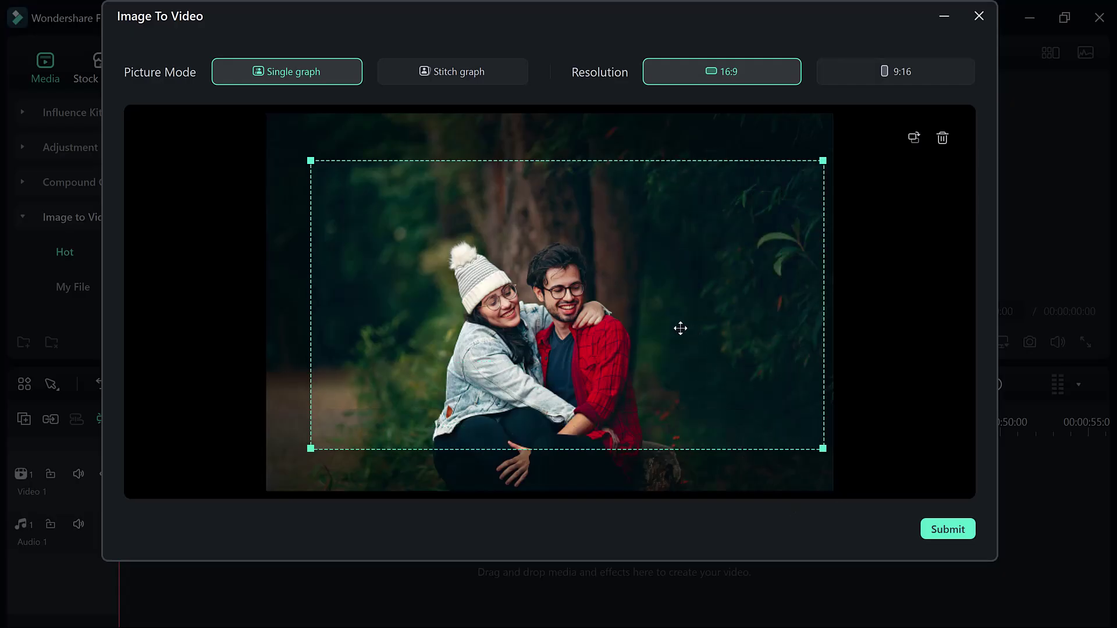
pyautogui.moveTo(677, 327); pyautogui.dragTo(653, 375)
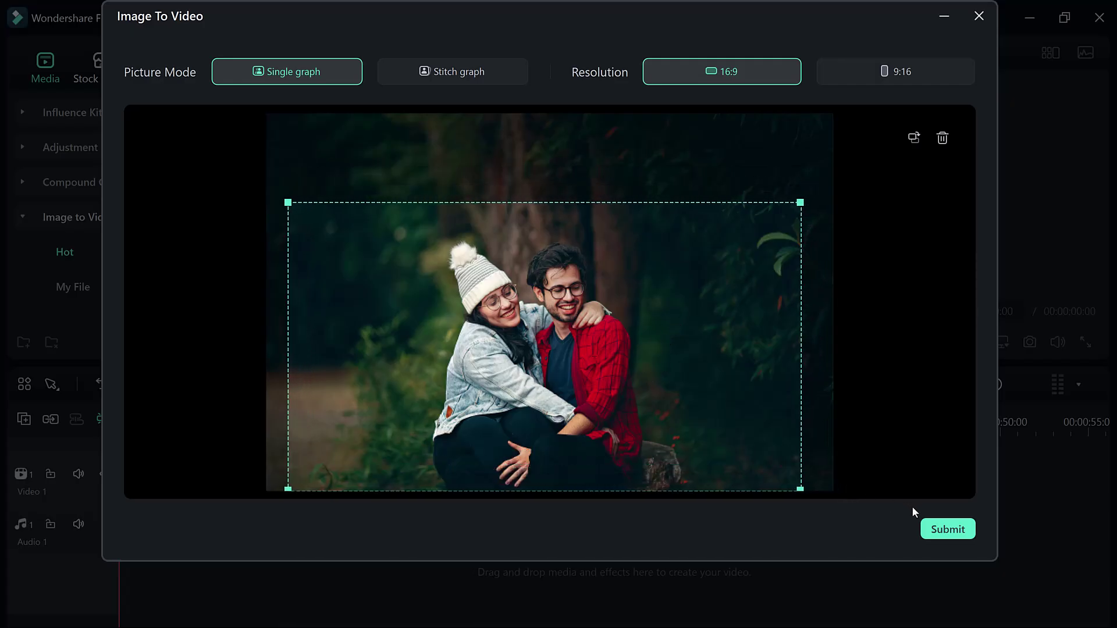
pyautogui.click(948, 529)
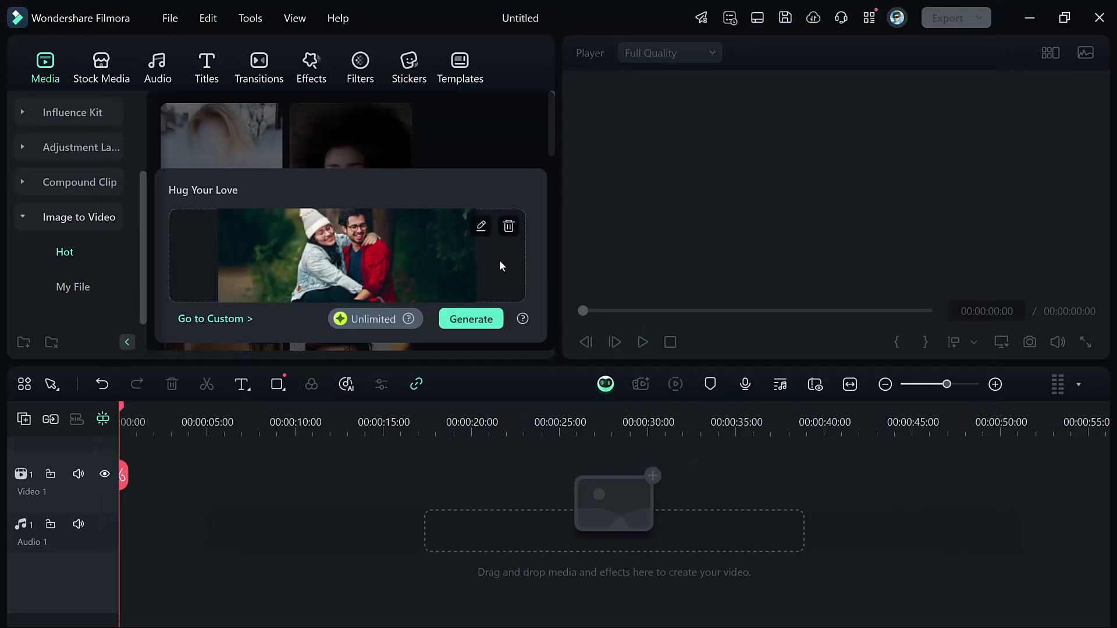
# Generate the Hug Your Love clip and wait for the 5-second video in My File.
pyautogui.click(472, 318)
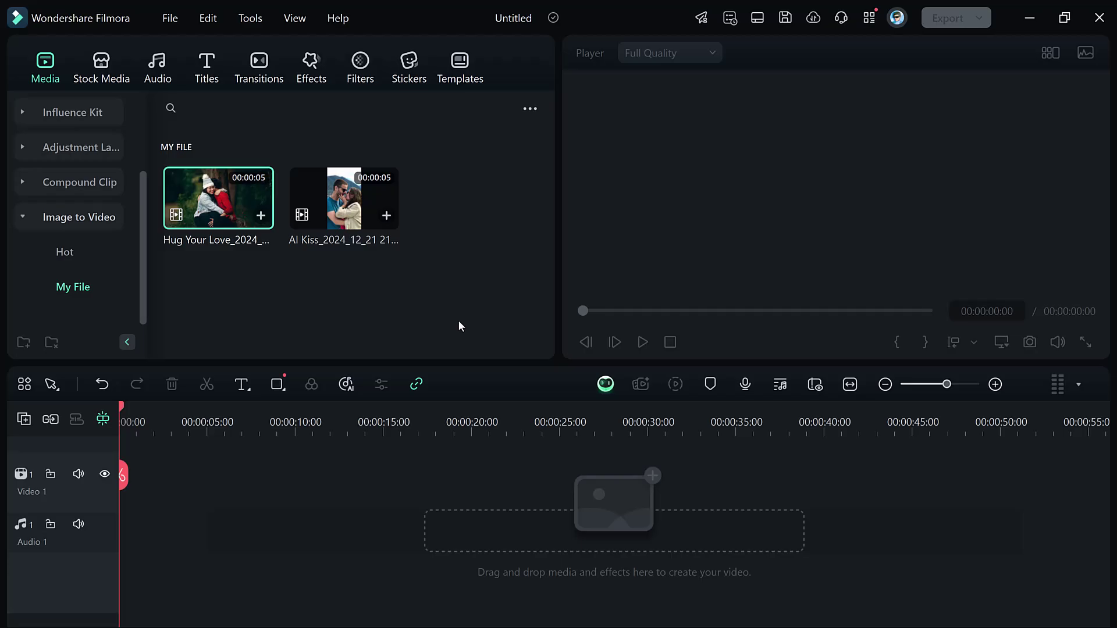
# Add the Hug Your Love clip to the timeline at 1280 x 720 25fps and play it twice.
pyautogui.click(261, 216)
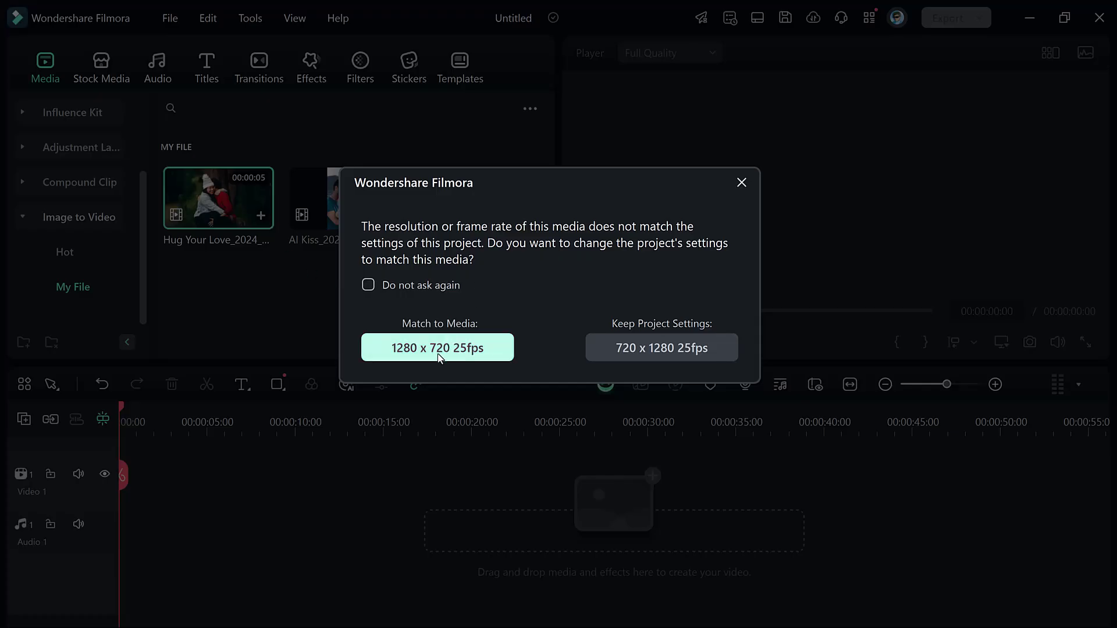
pyautogui.click(440, 354)
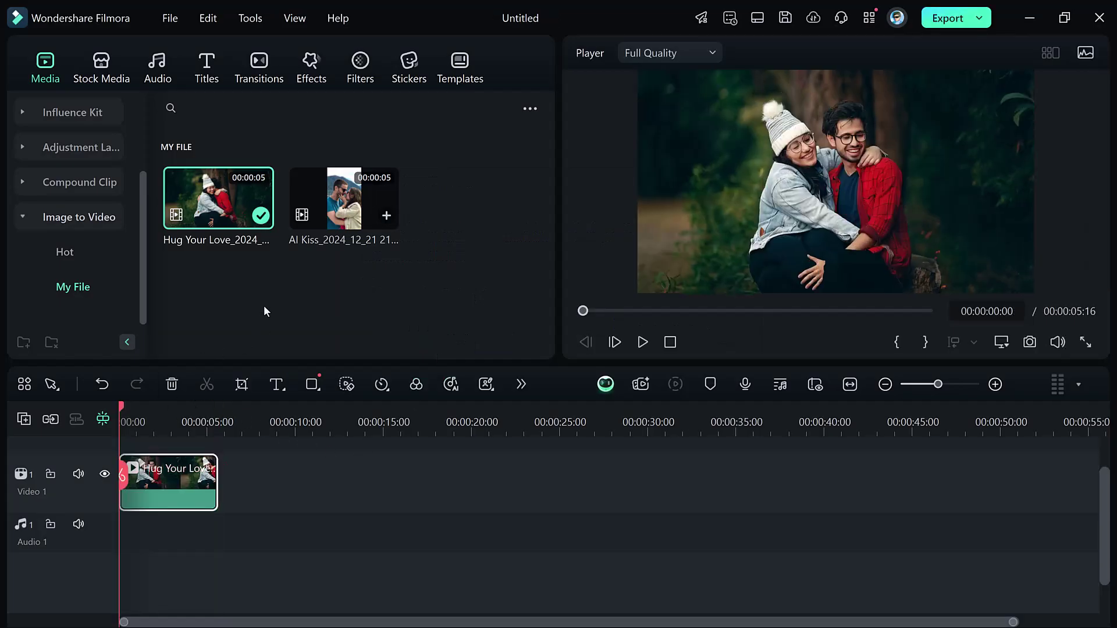
pyautogui.press('space')
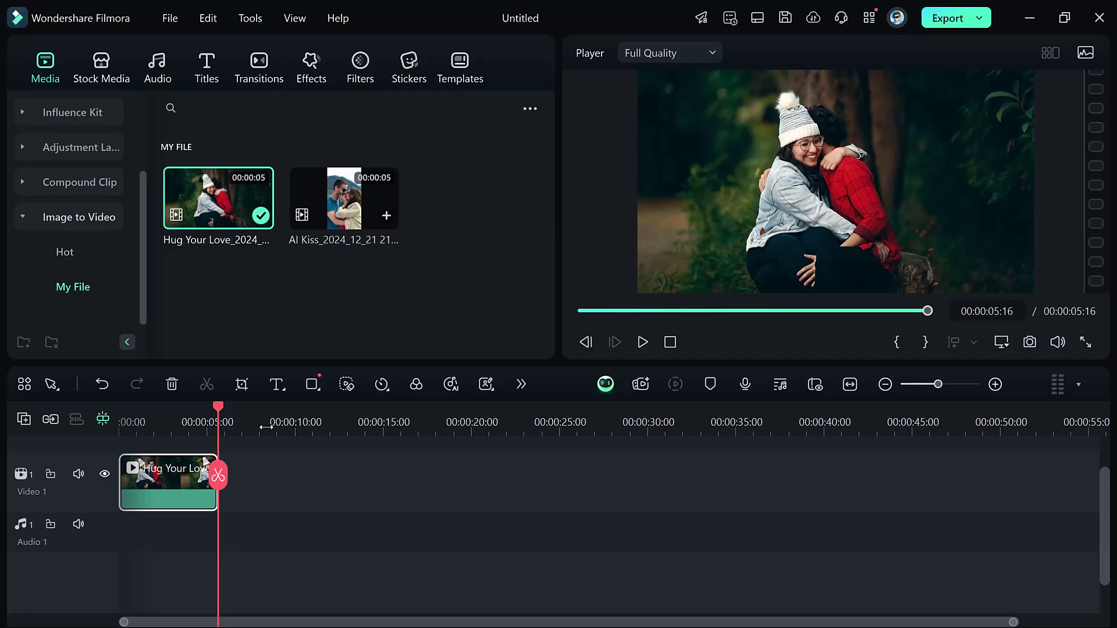
pyautogui.moveTo(215, 403); pyautogui.dragTo(44, 435)
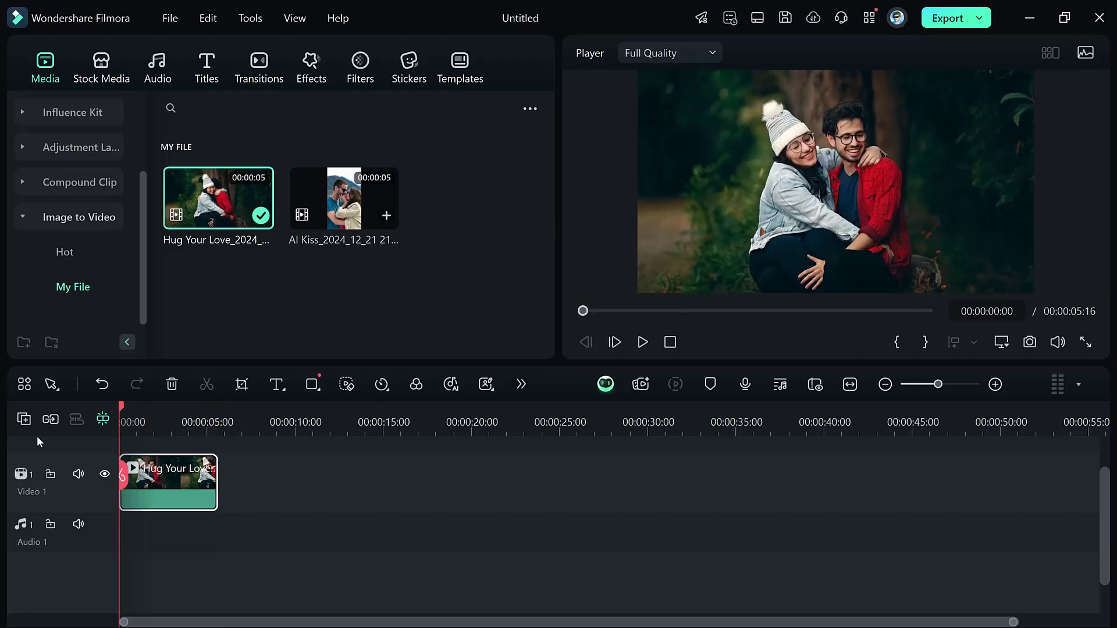
pyautogui.press('space')
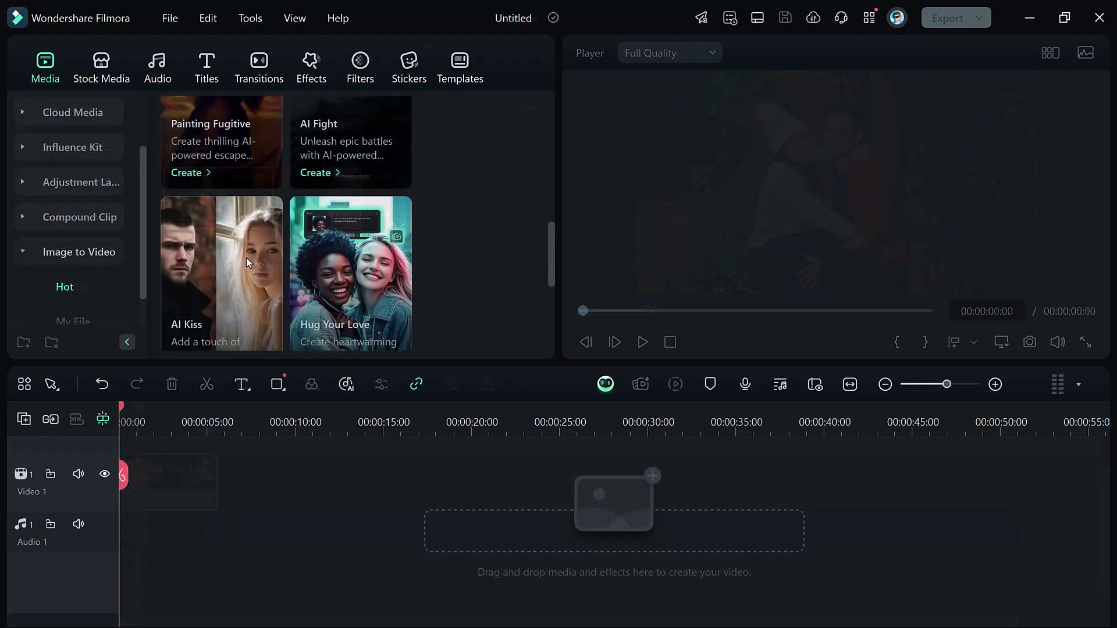
# Open the AI Kiss template and upload the lakeside couple photo A (2).
pyautogui.click(246, 258)
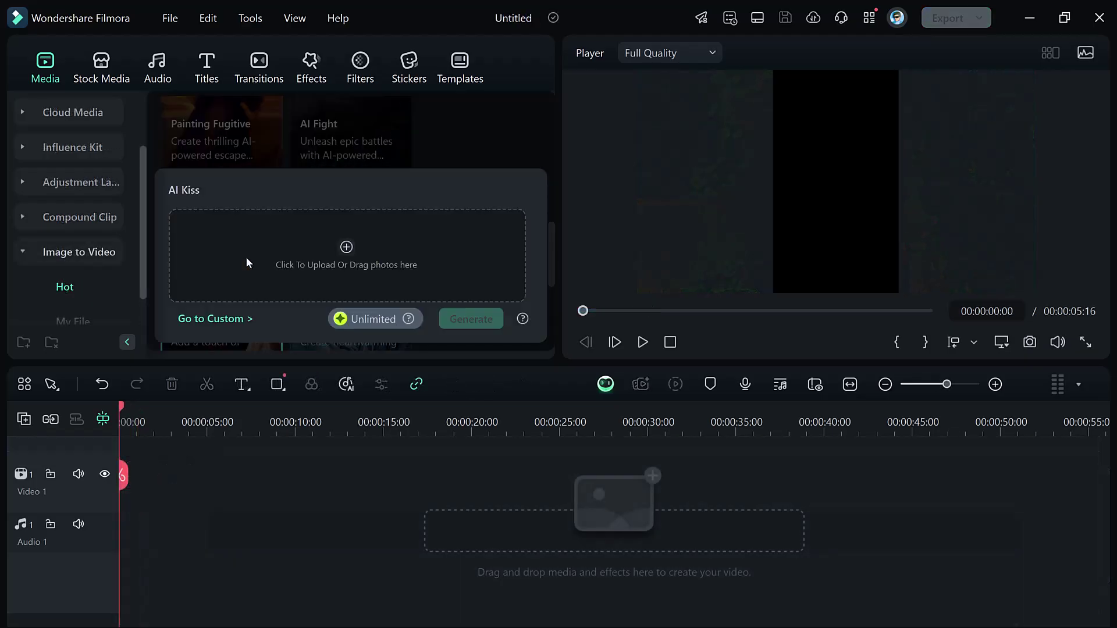
pyautogui.click(334, 254)
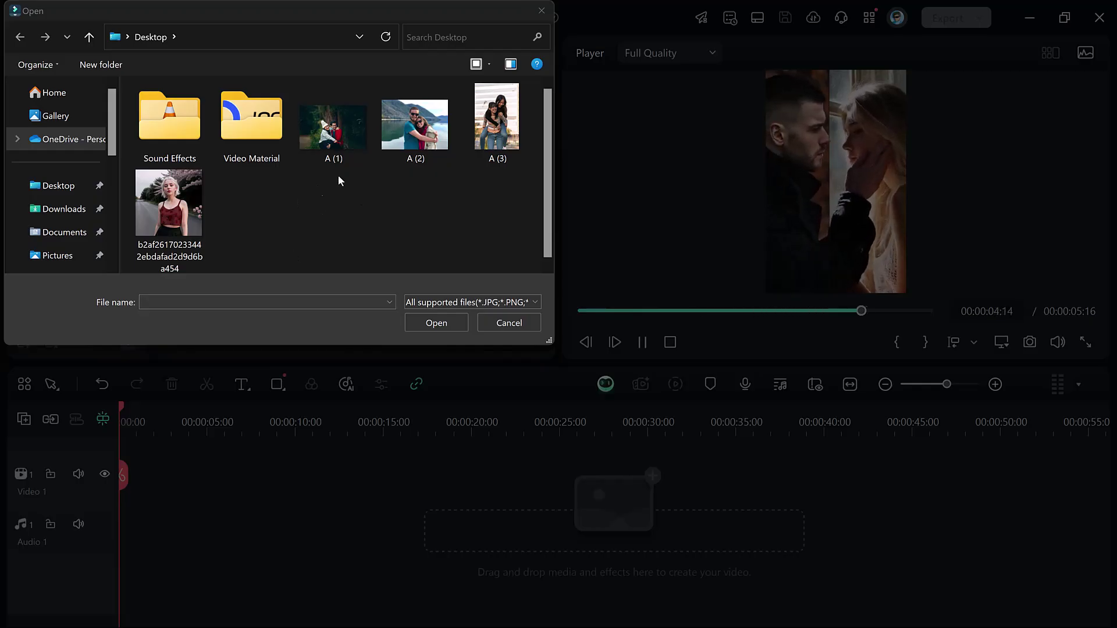
pyautogui.doubleClick(413, 127)
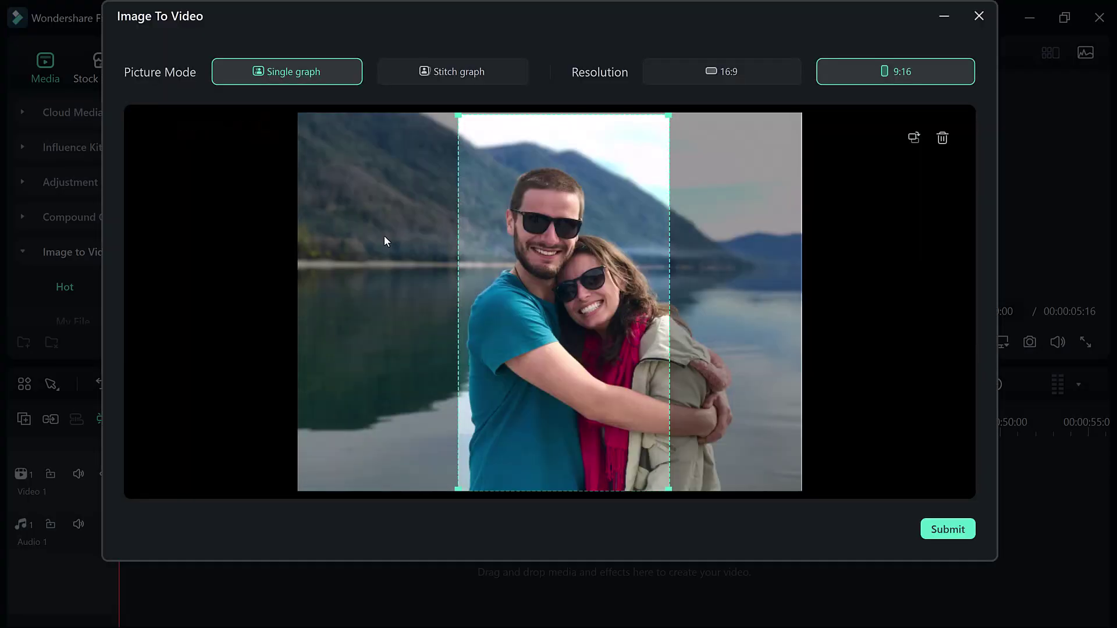
# Keep Single graph with a 9:16 portrait crop and submit the photo to AI Kiss.
pyautogui.click(437, 68)
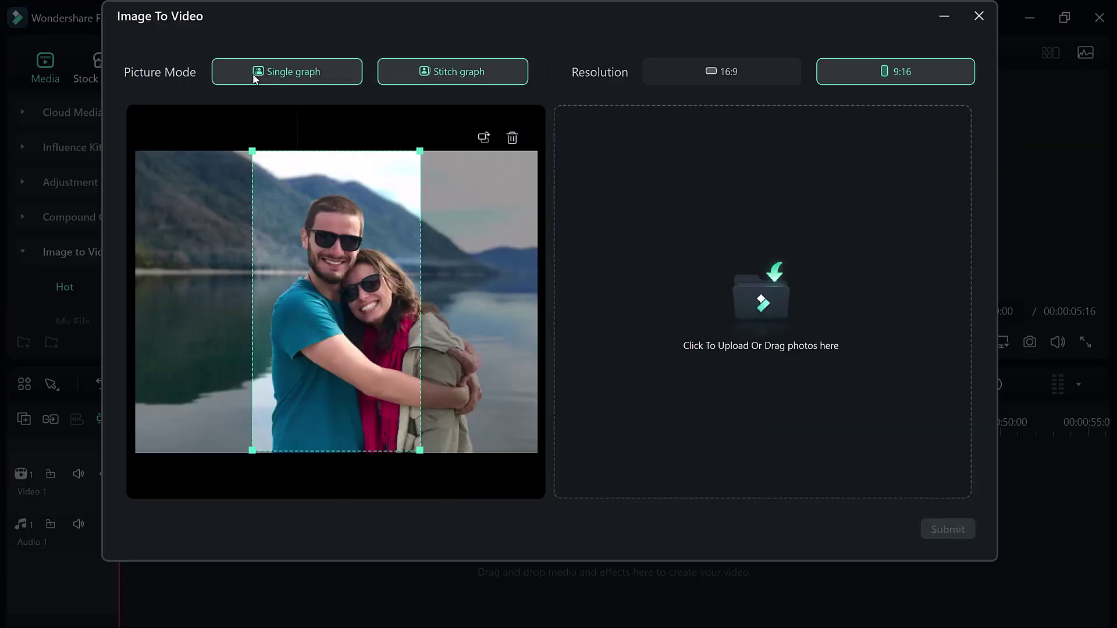
pyautogui.click(255, 78)
pyautogui.click(732, 69)
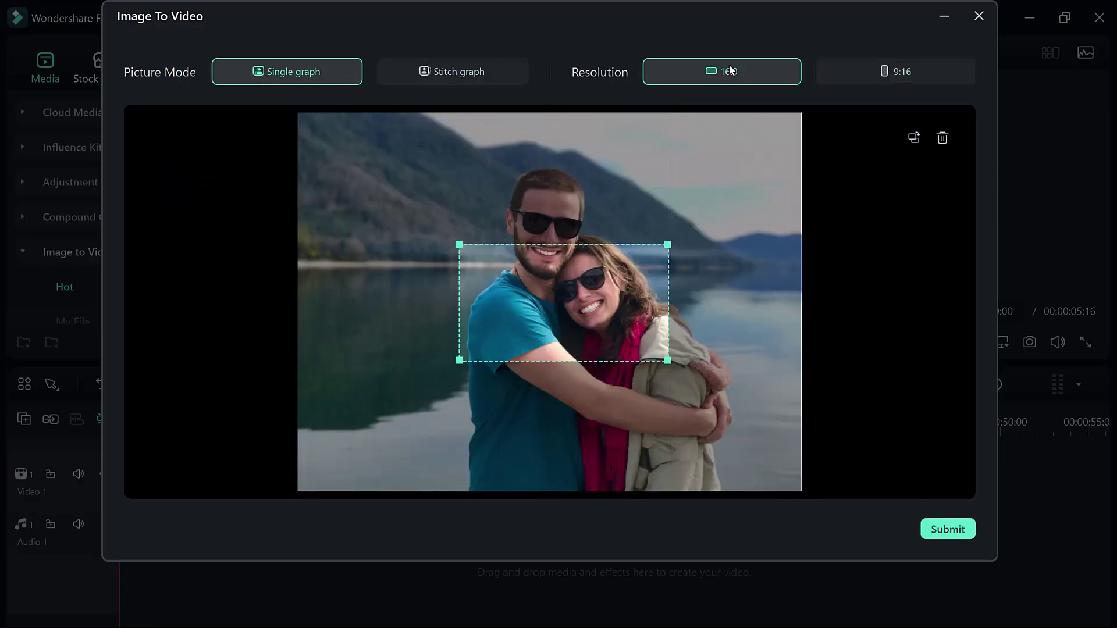
pyautogui.click(859, 60)
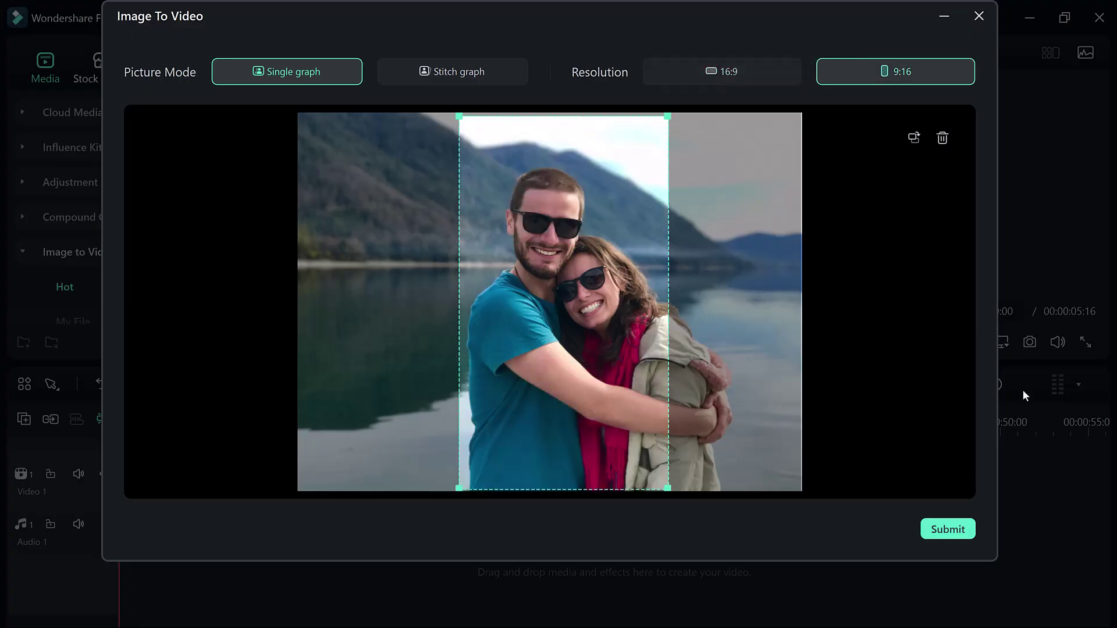
pyautogui.click(936, 529)
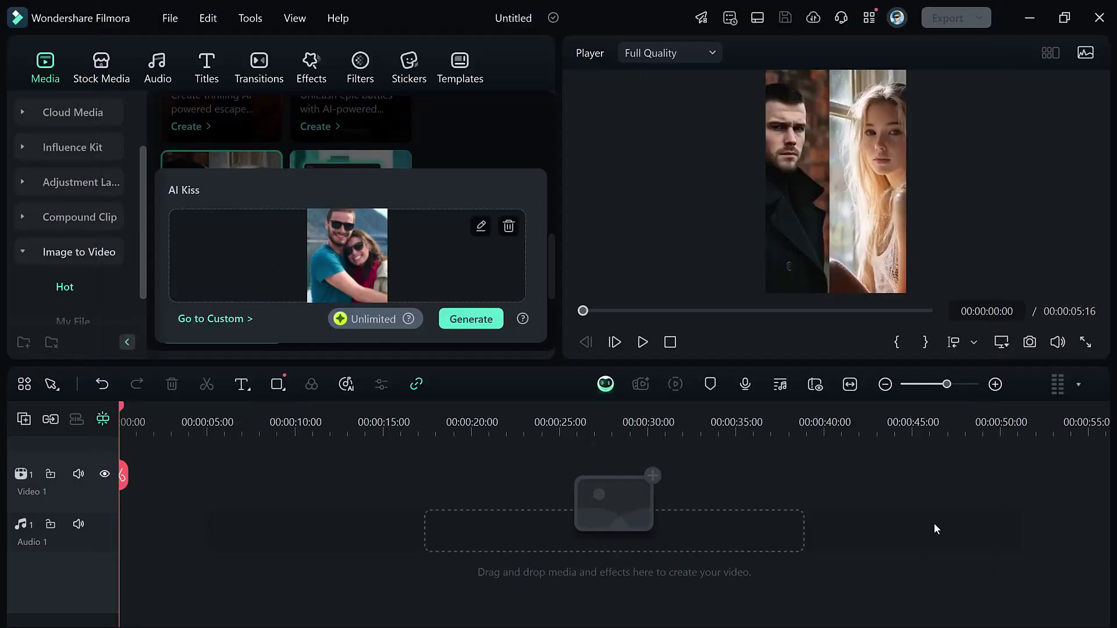
# Generate the AI Kiss clip and wait for the 5-second video in My File.
pyautogui.click(470, 319)
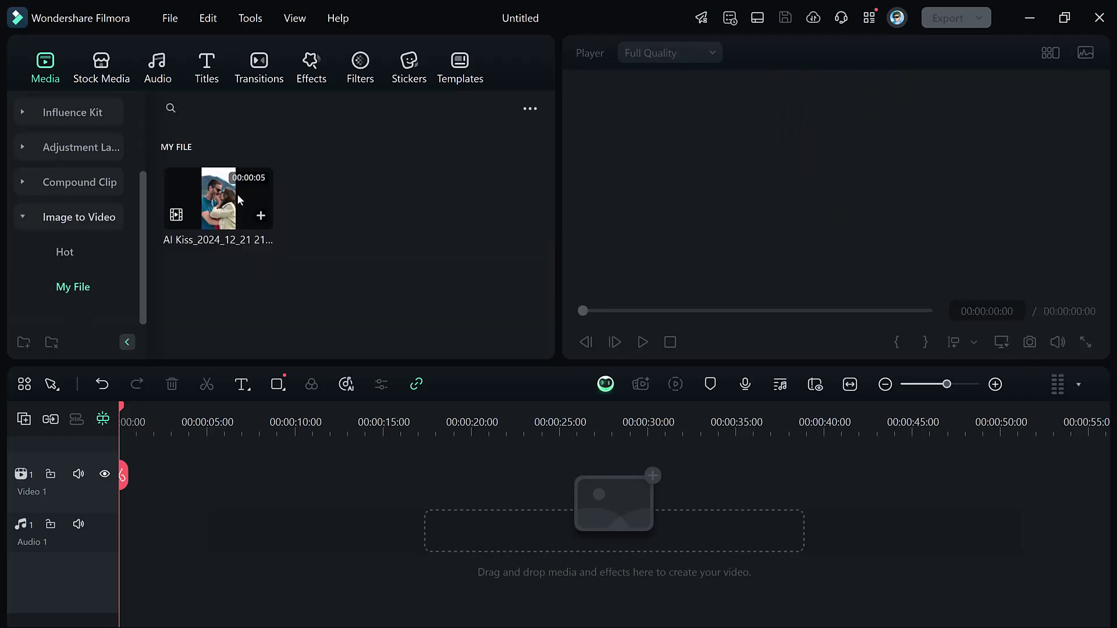
# Add the AI Kiss clip to the timeline, play it, rewind, and collapse Image to Video.
pyautogui.click(260, 215)
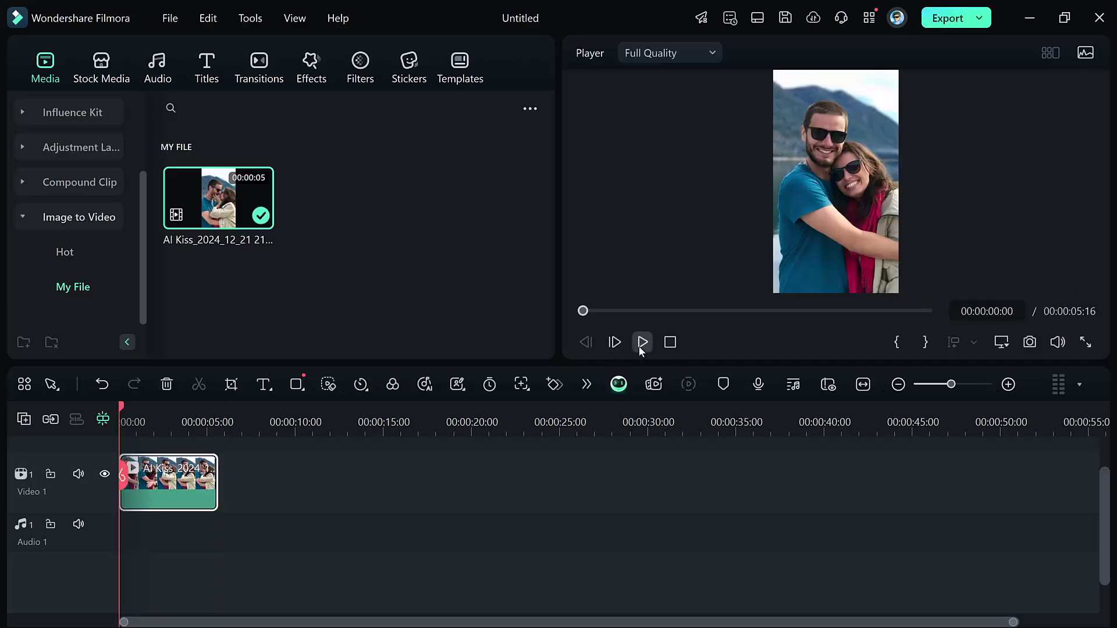
pyautogui.click(642, 343)
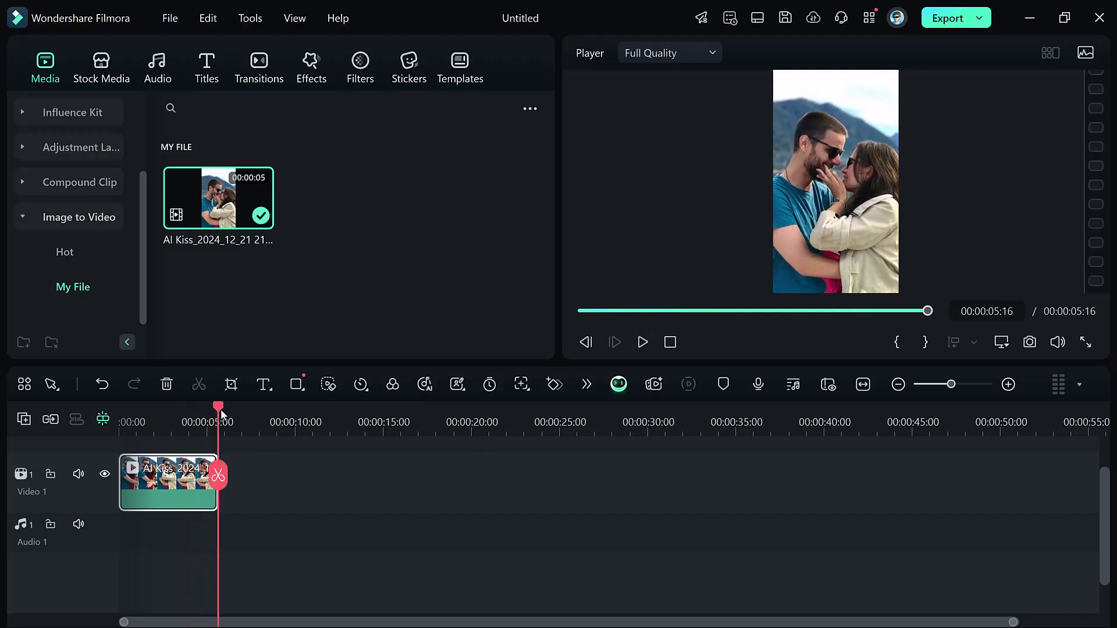
pyautogui.moveTo(221, 411); pyautogui.dragTo(120, 410)
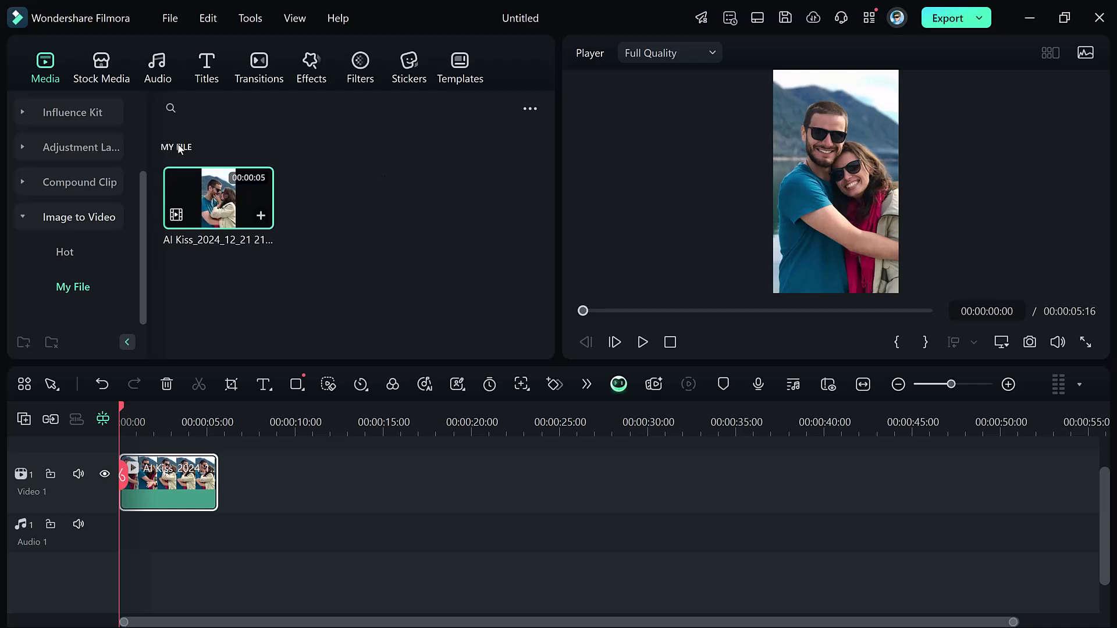
pyautogui.click(73, 219)
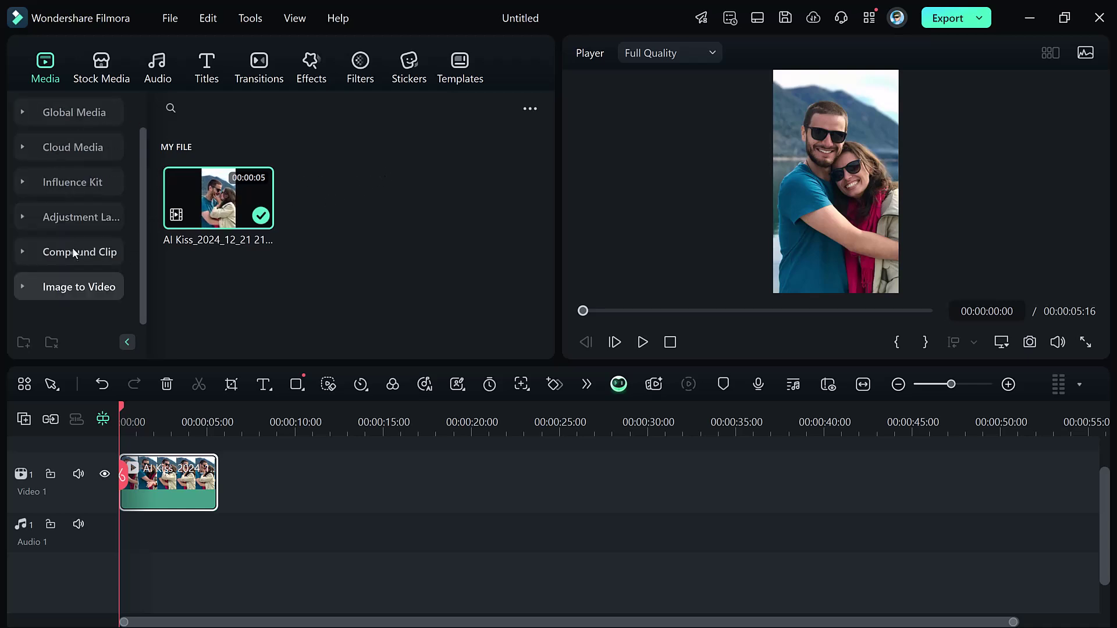